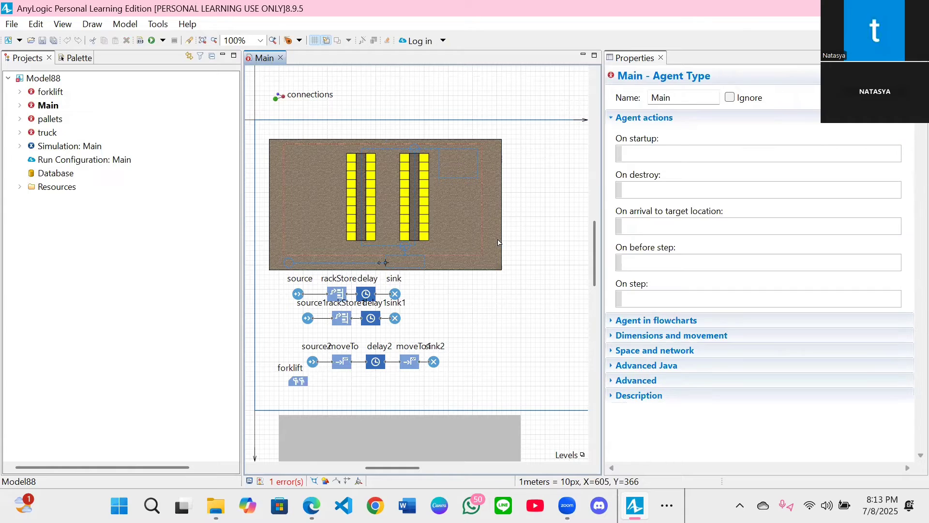
Examine the warehouse's wall and floor rectangle, and look through the Presentation shapes available for drawing the floor
{"action": "left_click", "coordinate": [462, 229]}
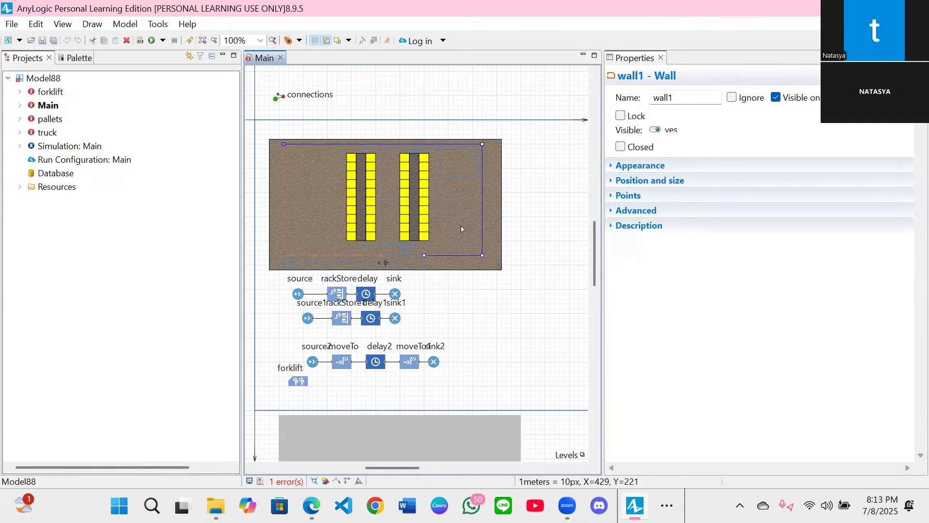
{"action": "left_click", "coordinate": [463, 229]}
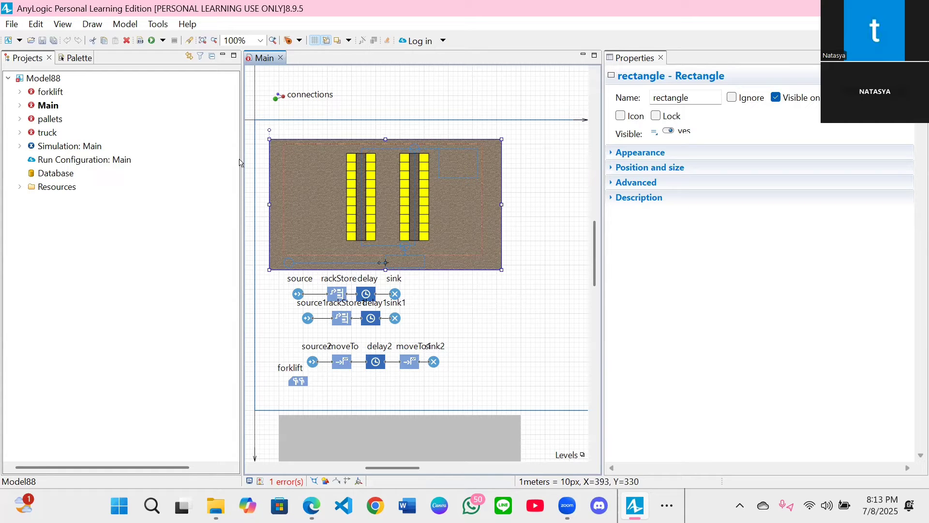
{"action": "left_click", "coordinate": [73, 59]}
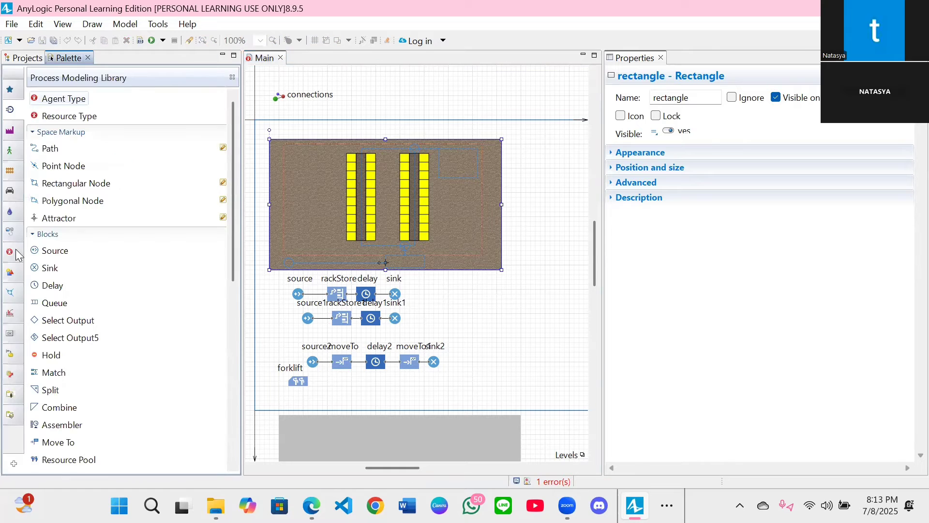
{"action": "left_click", "coordinate": [11, 283]}
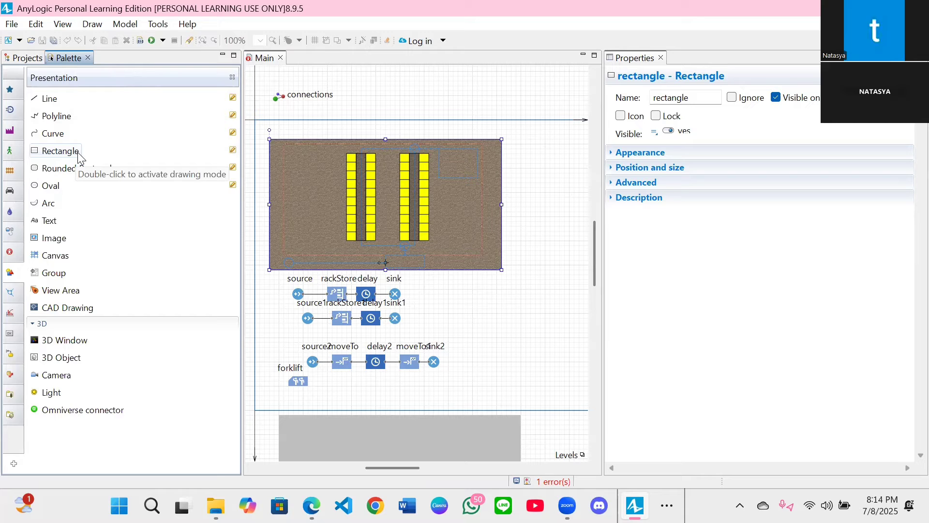
Look through the Process Modeling Library's space markup elements and examine the settings of the first pallet rack in the warehouse layout
{"action": "left_click", "coordinate": [9, 110]}
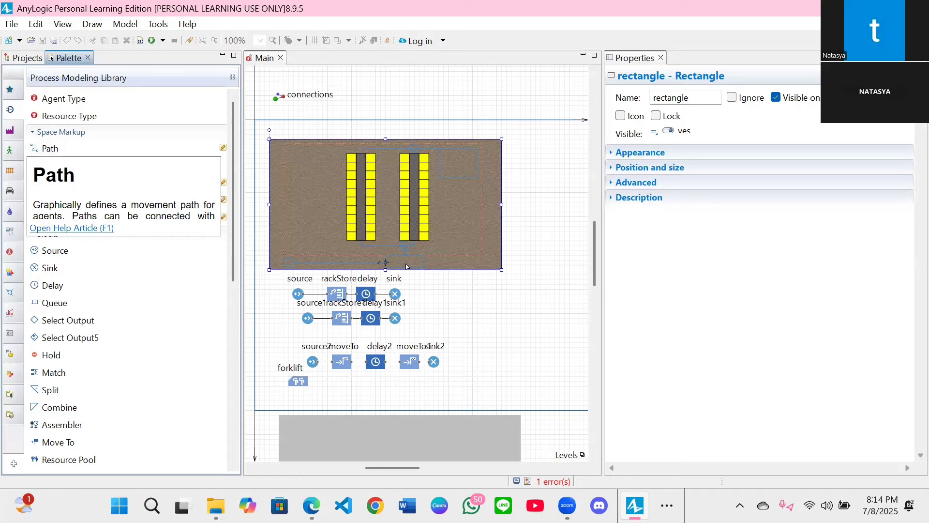
{"action": "left_click", "coordinate": [406, 266]}
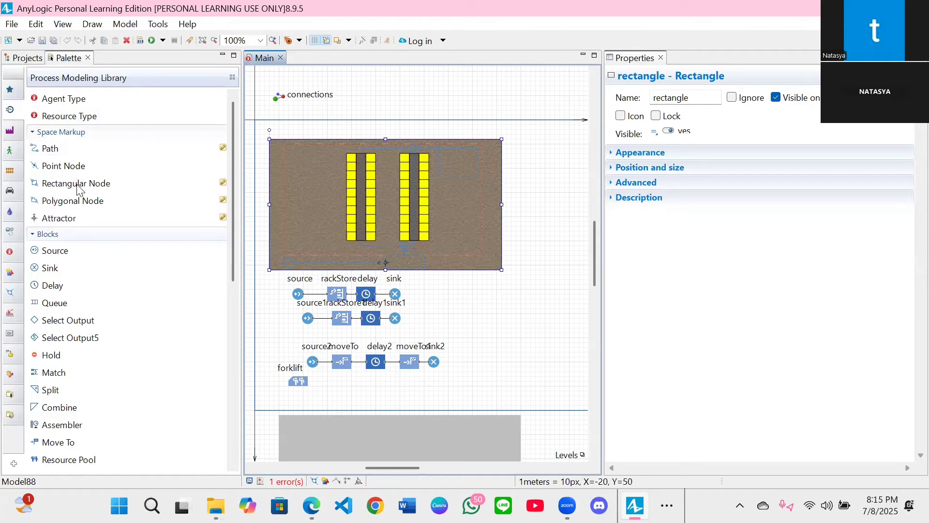
{"action": "left_click", "coordinate": [442, 303]}
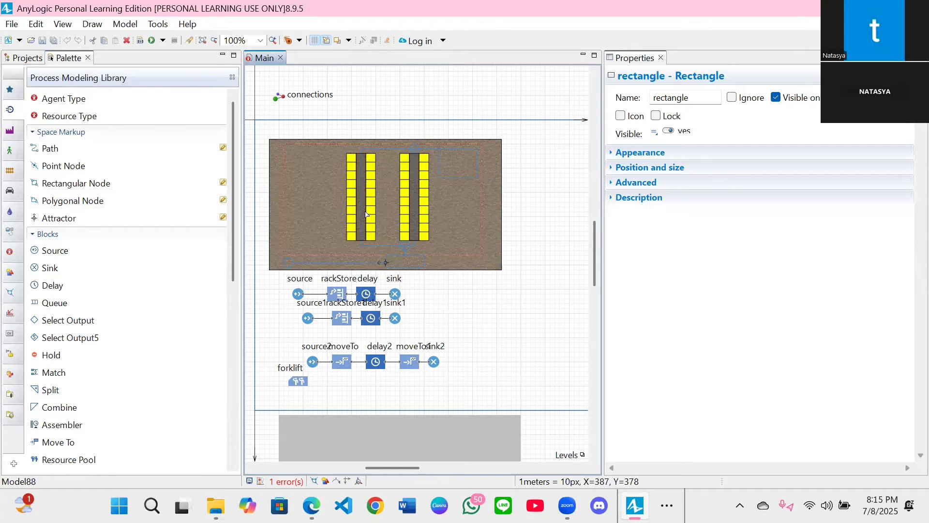
{"action": "left_click", "coordinate": [366, 215]}
{"action": "left_click", "coordinate": [366, 214]}
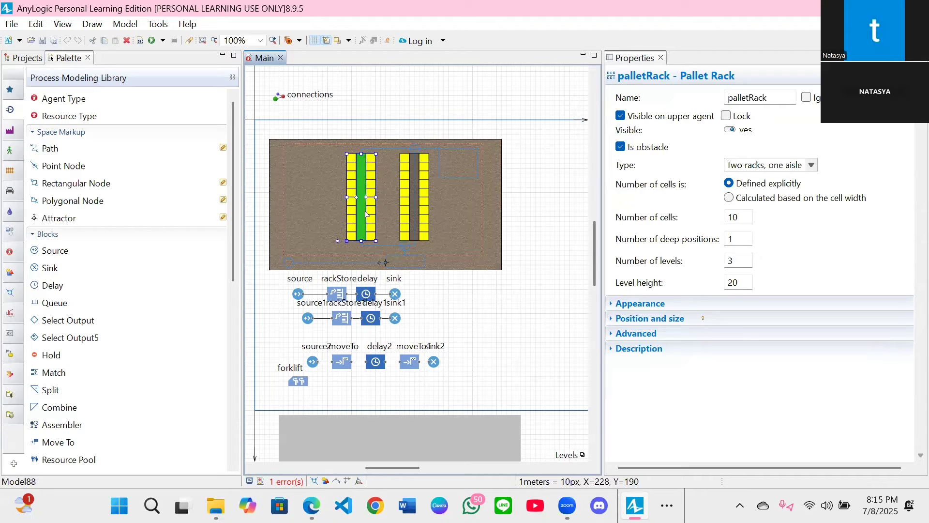
{"action": "left_click", "coordinate": [467, 323]}
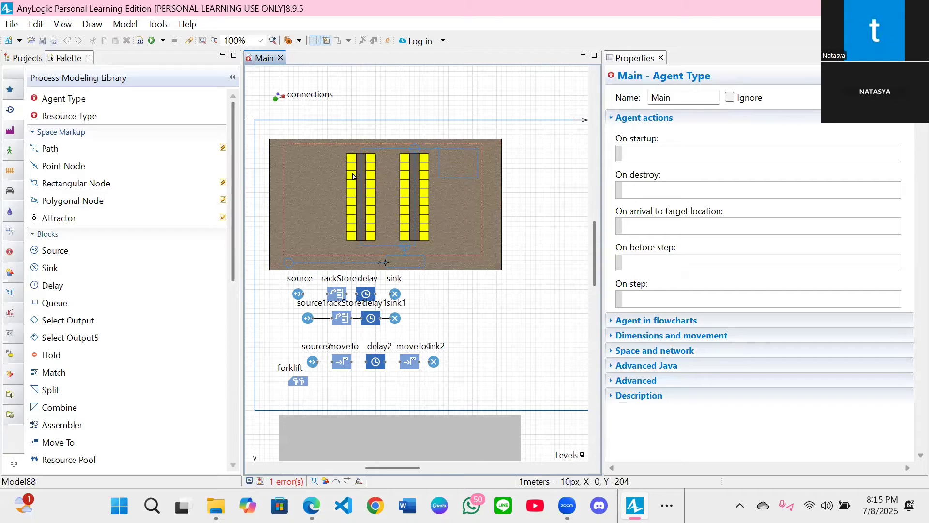
Review the Path element of the Process Modeling Library and the Wall element of the Pedestrian Library used for the layout
{"action": "left_click", "coordinate": [464, 171]}
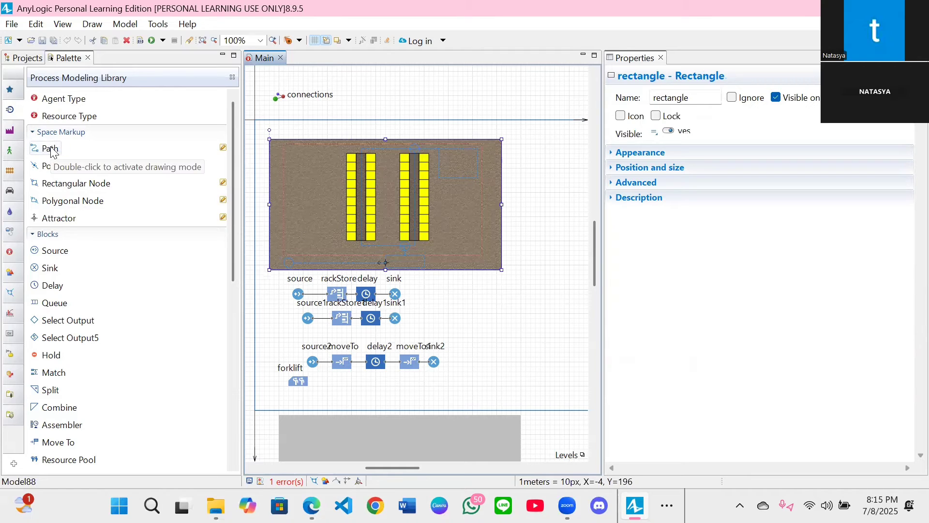
{"action": "mouse_move", "coordinate": [50, 152]}
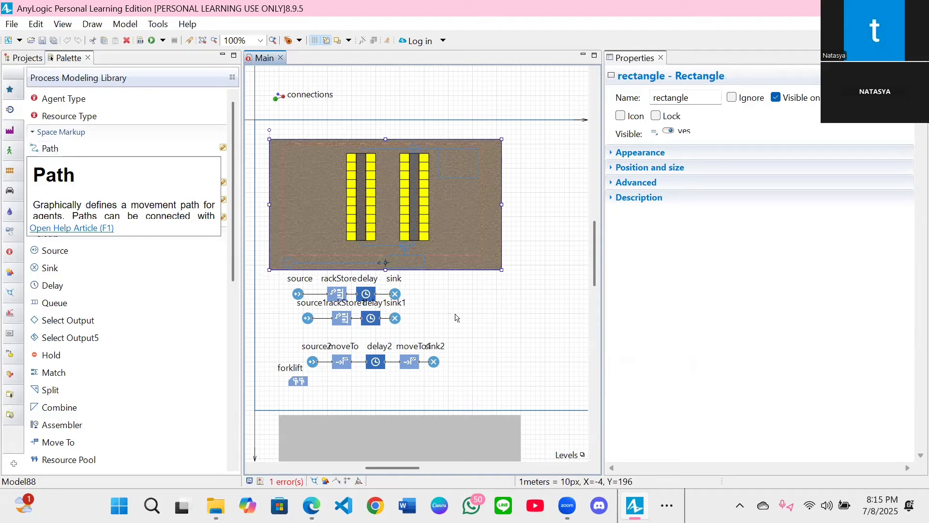
{"action": "left_click", "coordinate": [11, 152]}
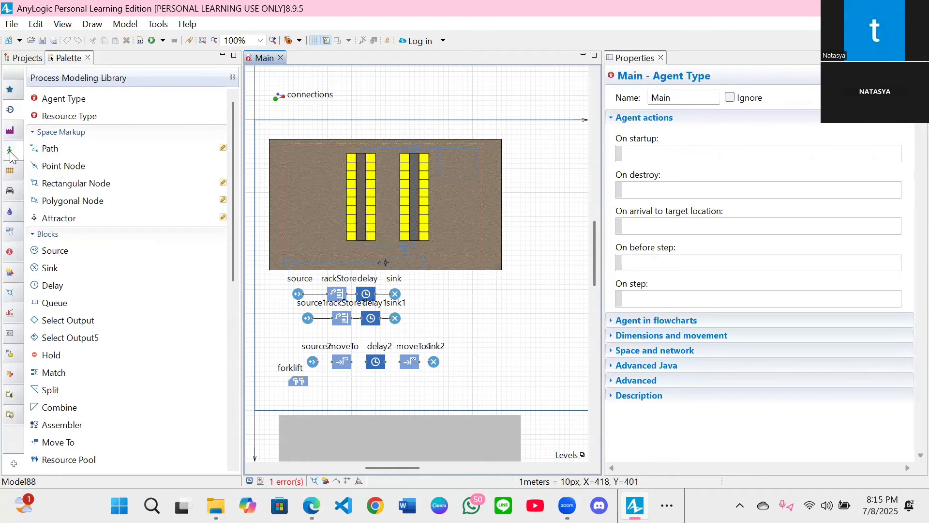
{"action": "left_click", "coordinate": [10, 152]}
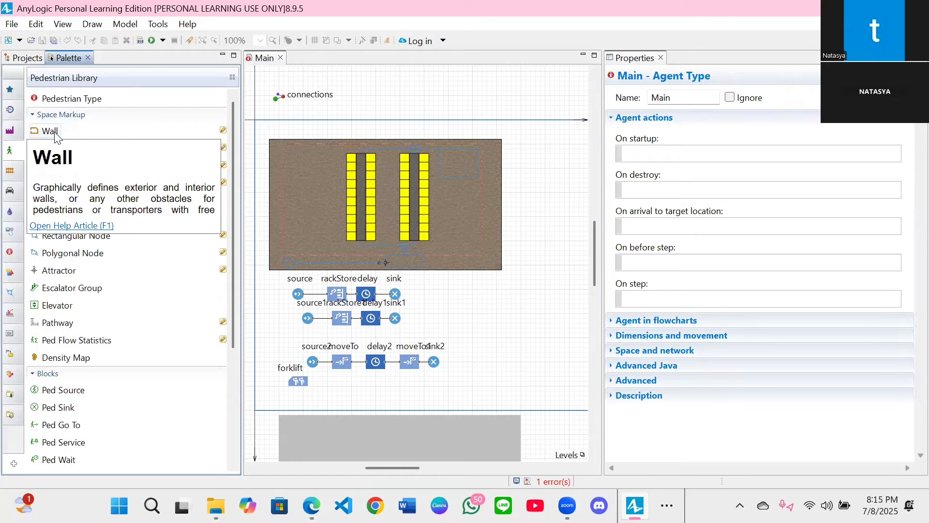
{"action": "left_click", "coordinate": [504, 314]}
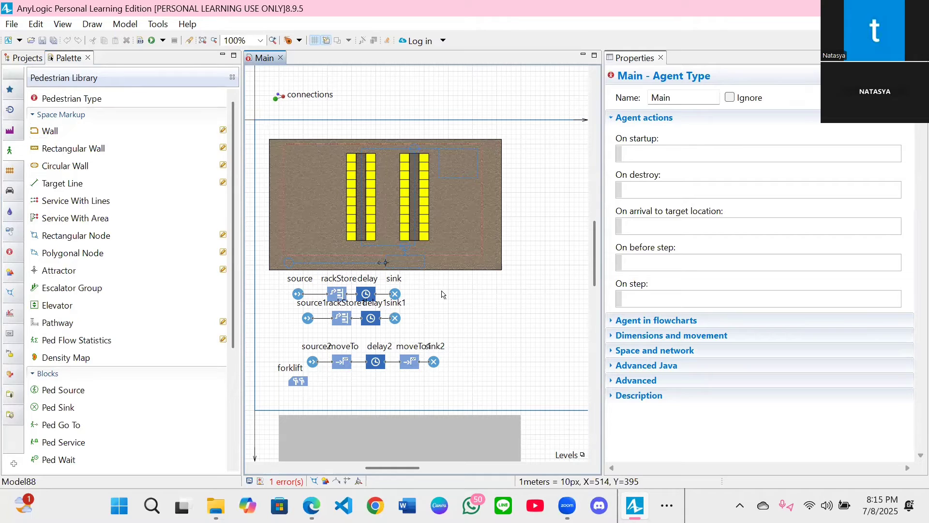
Examine the arrival settings of the source block and the rack, queue and resource settings of the rackStore block
{"action": "left_click", "coordinate": [298, 293]}
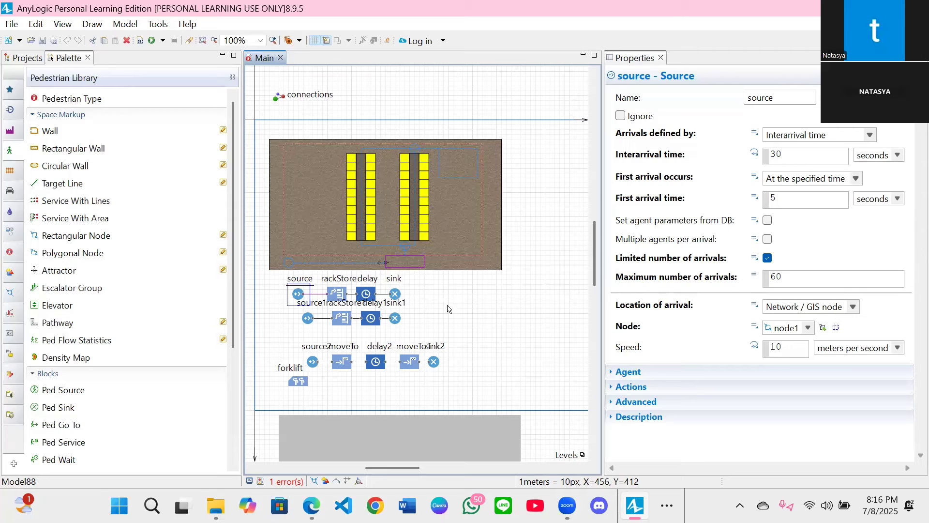
{"action": "left_click", "coordinate": [332, 294]}
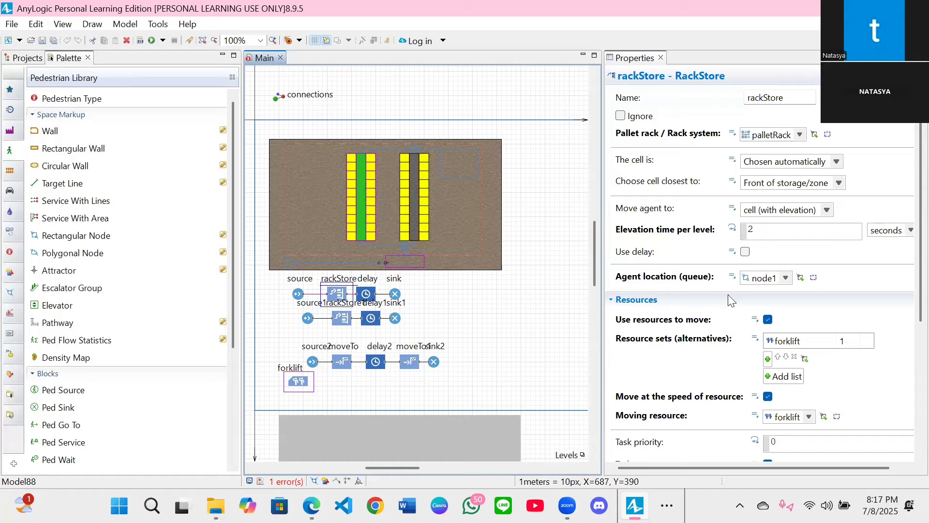
{"action": "scroll", "coordinate": [731, 301], "scroll_direction": "down", "scroll_amount": 5}
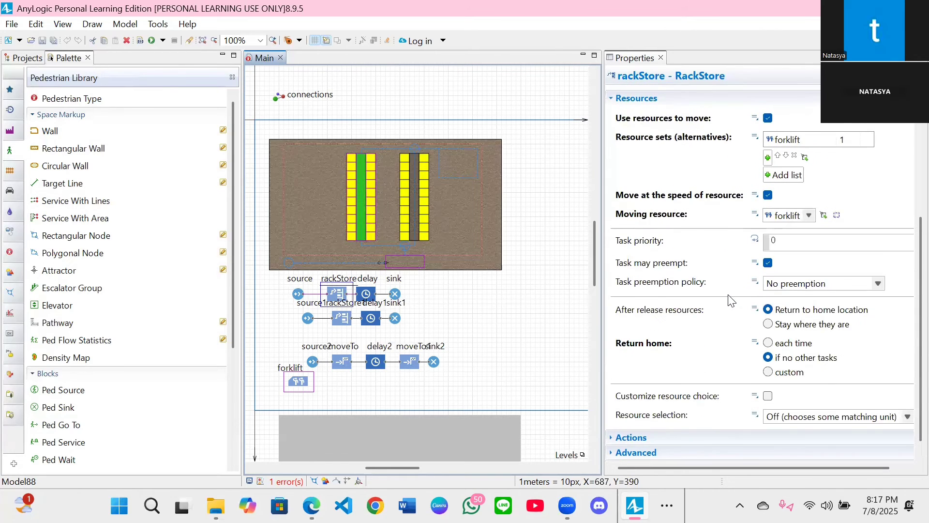
{"action": "scroll", "coordinate": [730, 300], "scroll_direction": "up", "scroll_amount": 3}
{"action": "scroll", "coordinate": [731, 301], "scroll_direction": "up", "scroll_amount": 2}
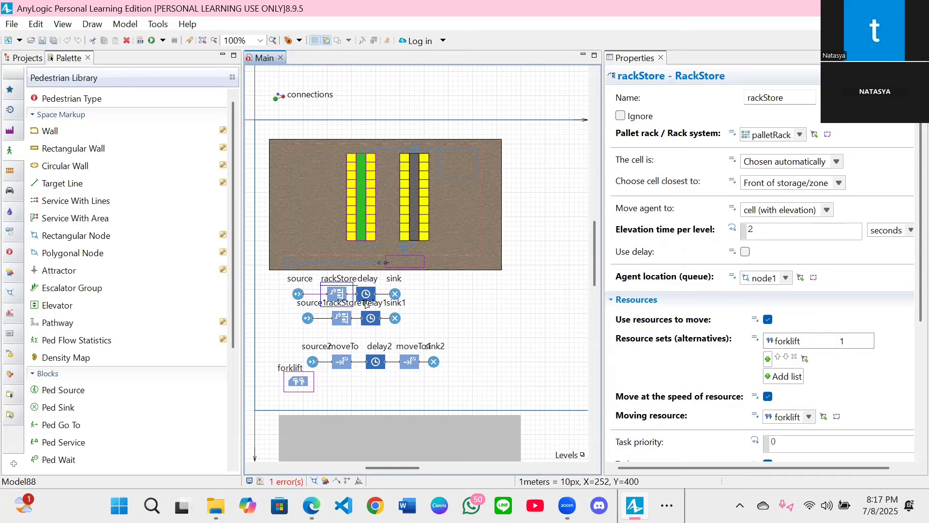
Examine the settings of the forklift resource pool, the delay block and the sink block
{"action": "left_click", "coordinate": [300, 385]}
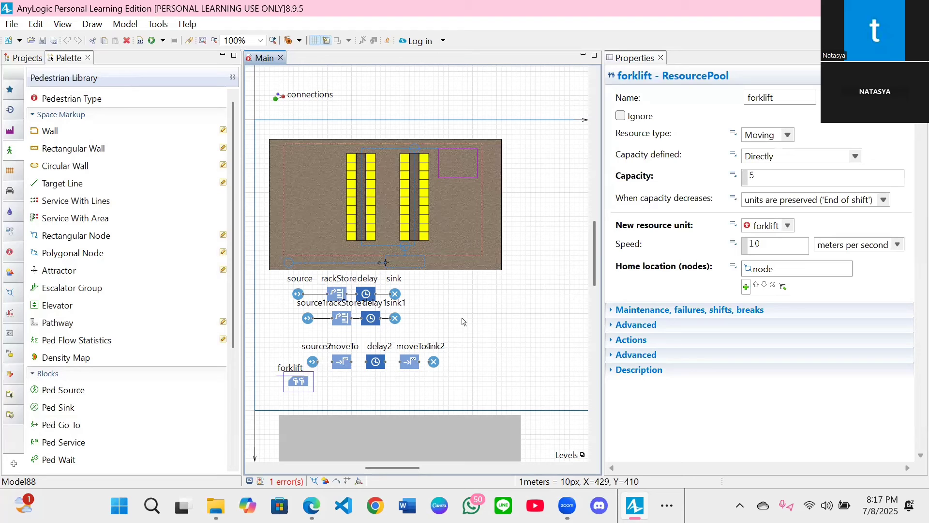
{"action": "left_click", "coordinate": [367, 294]}
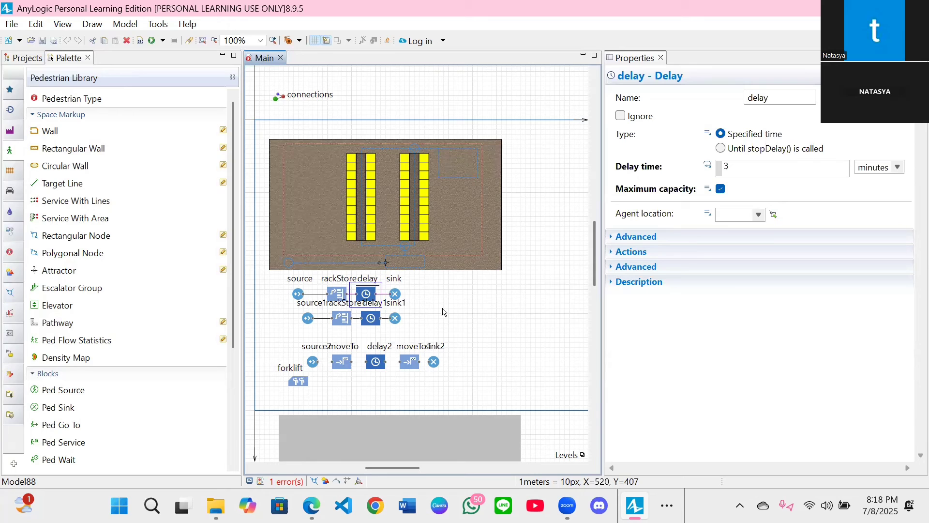
{"action": "left_click", "coordinate": [395, 294]}
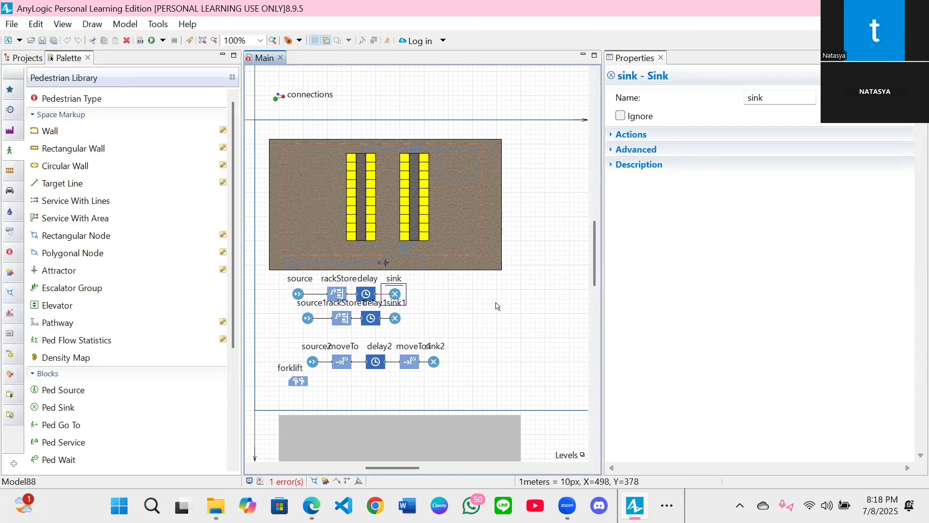
Examine the settings of each block in the source2 flowchart, from source2 through moveTo, delay2 and moveTo1 to sink2
{"action": "left_click", "coordinate": [314, 361]}
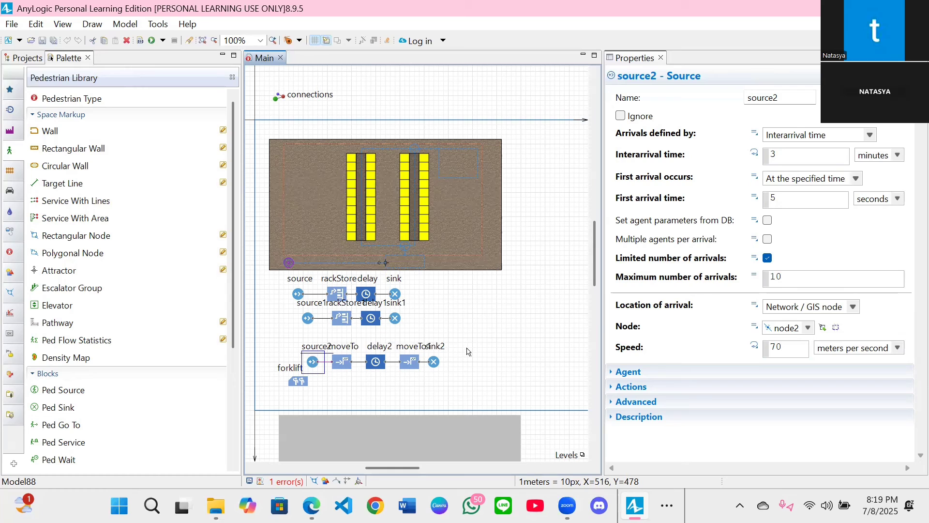
{"action": "left_click", "coordinate": [346, 362]}
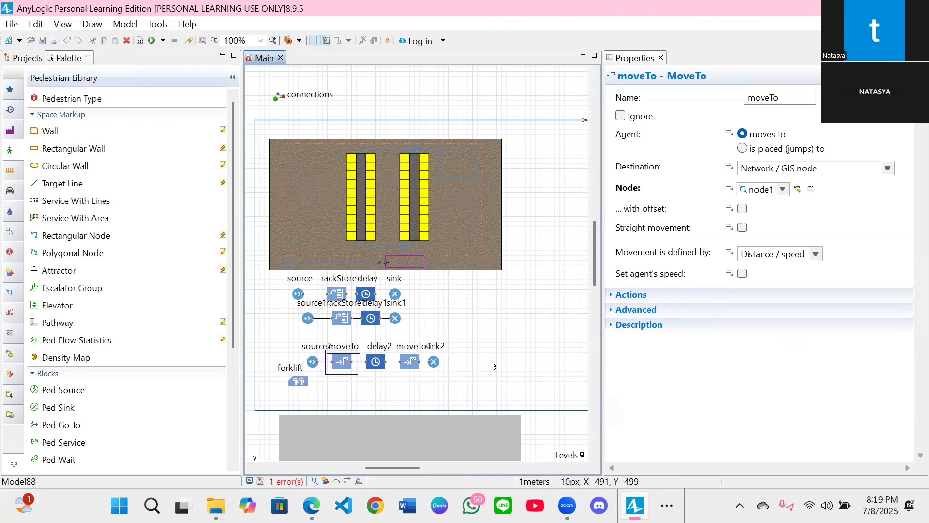
{"action": "left_click", "coordinate": [386, 359]}
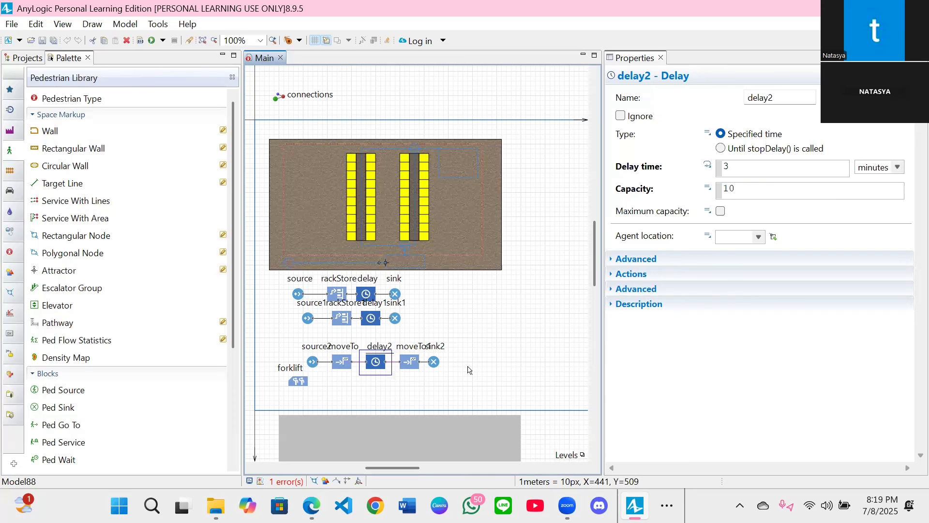
{"action": "left_click", "coordinate": [415, 362]}
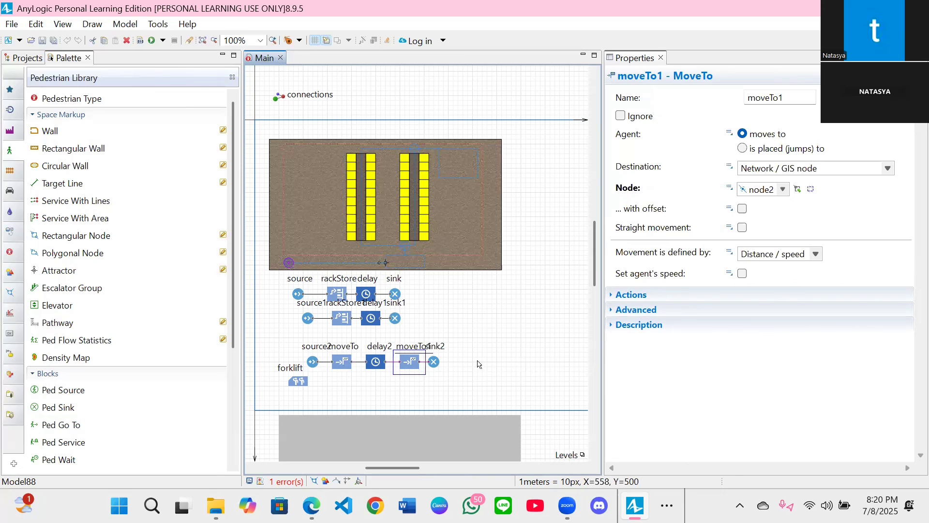
{"action": "left_click", "coordinate": [432, 363]}
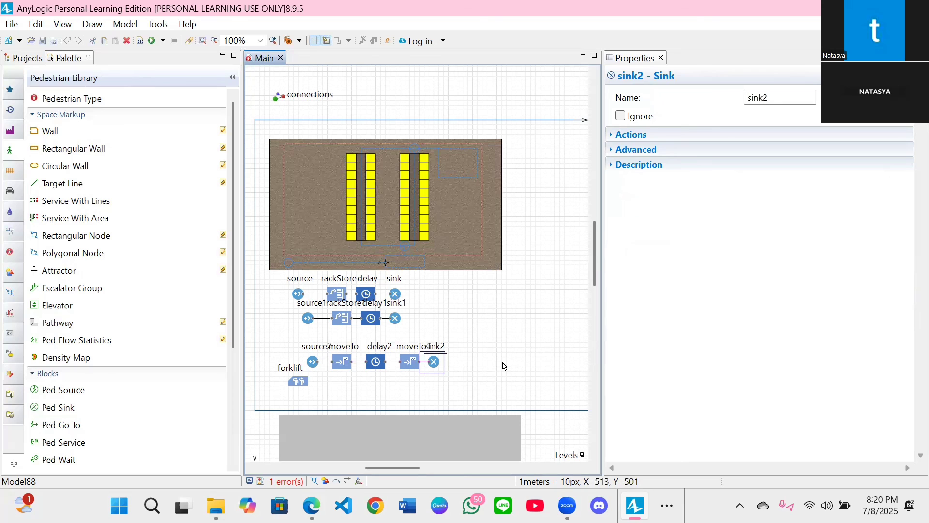
Run the Model88 simulation to view the 3D warehouse animation, pause it and close the simulation window
{"action": "key", "text": "F5"}
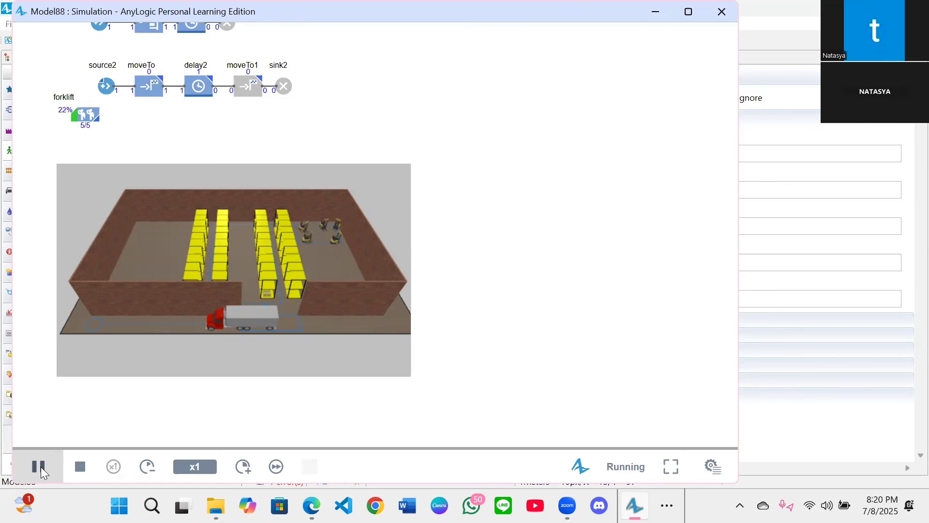
{"action": "left_click", "coordinate": [41, 466]}
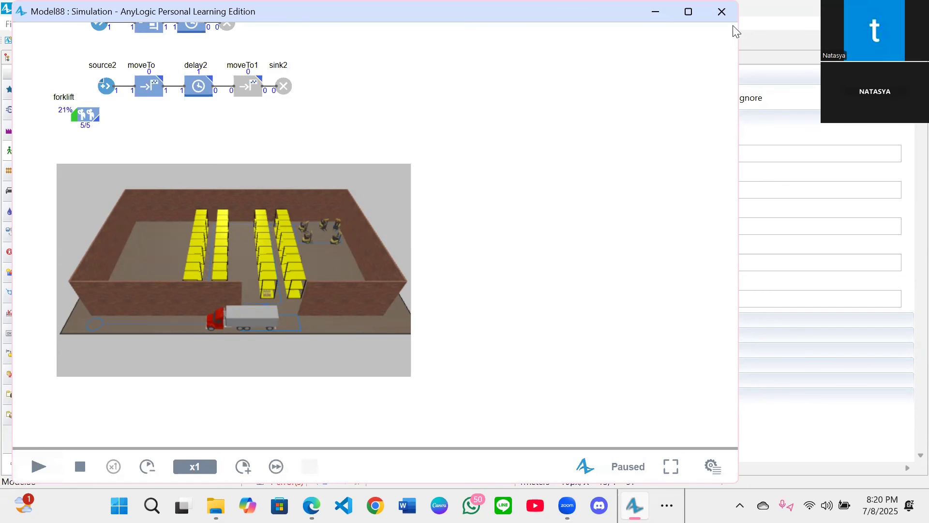
{"action": "left_click", "coordinate": [723, 11]}
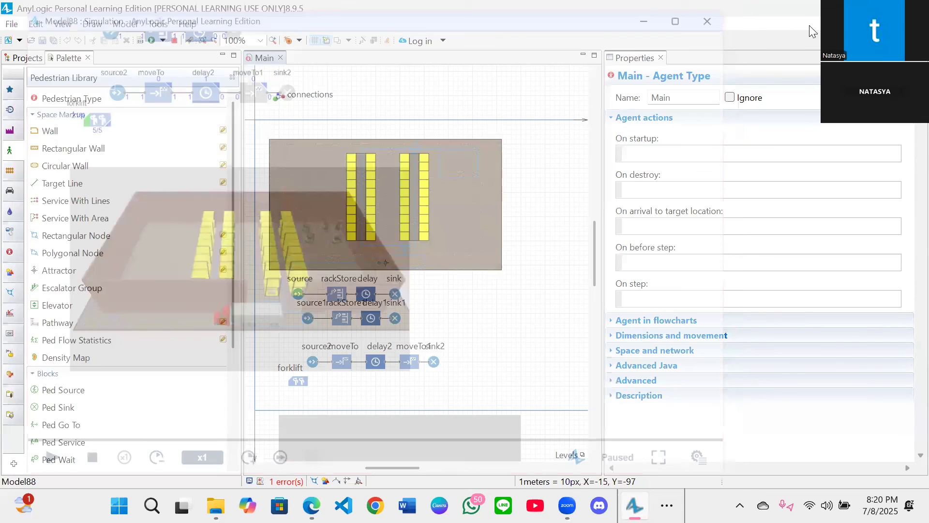